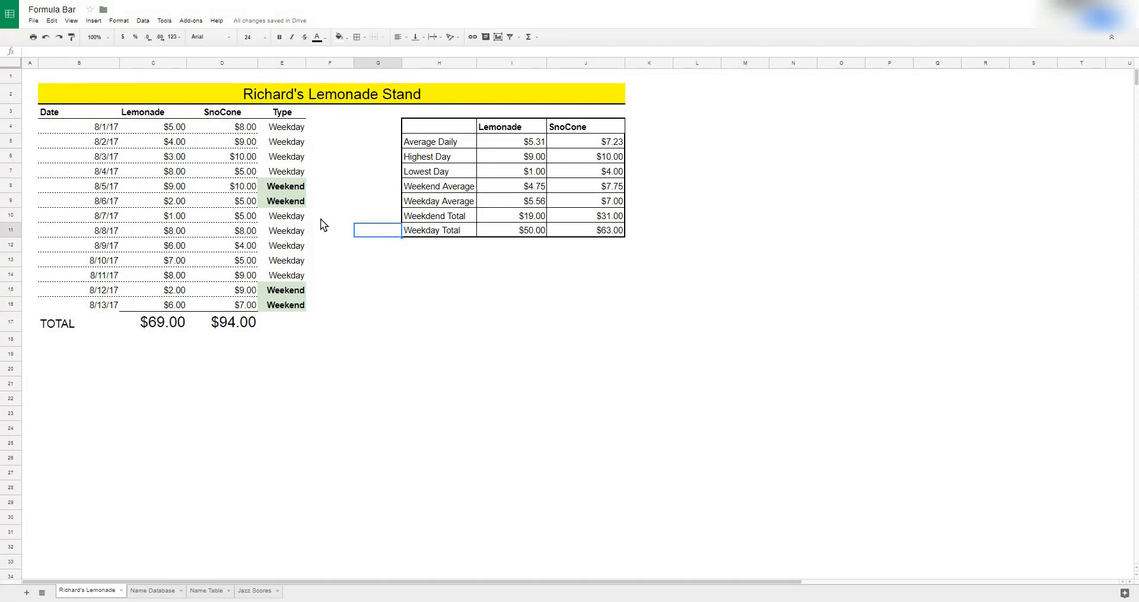
Step: Insert a chart from the lemonade stand data, enlarge it and place it below the summary table
left_click(154, 170)
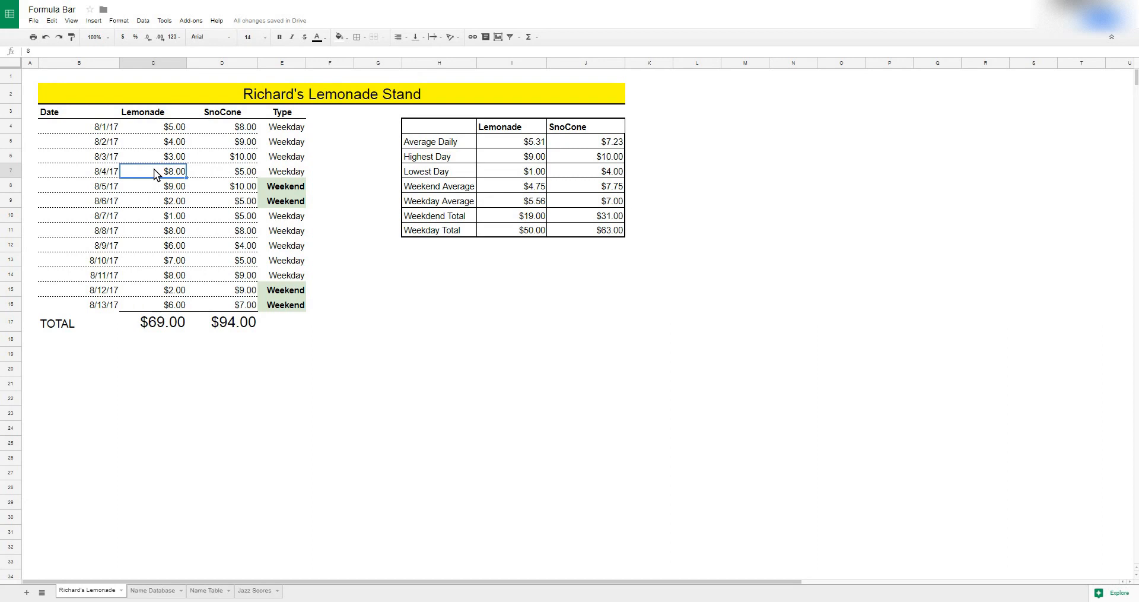
left_click(95, 21)
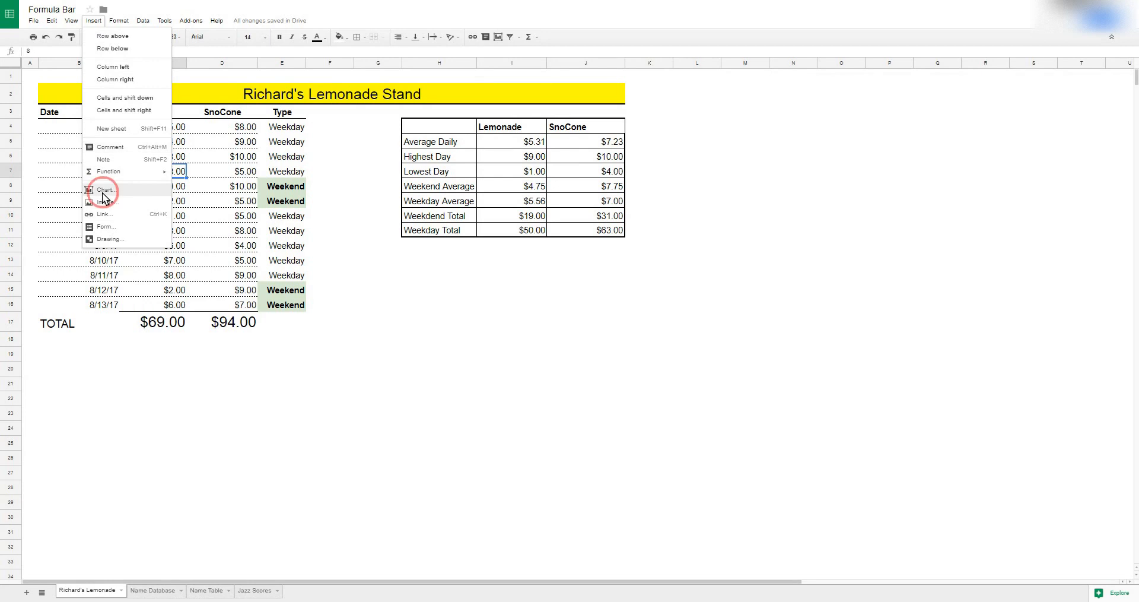
key("Escape")
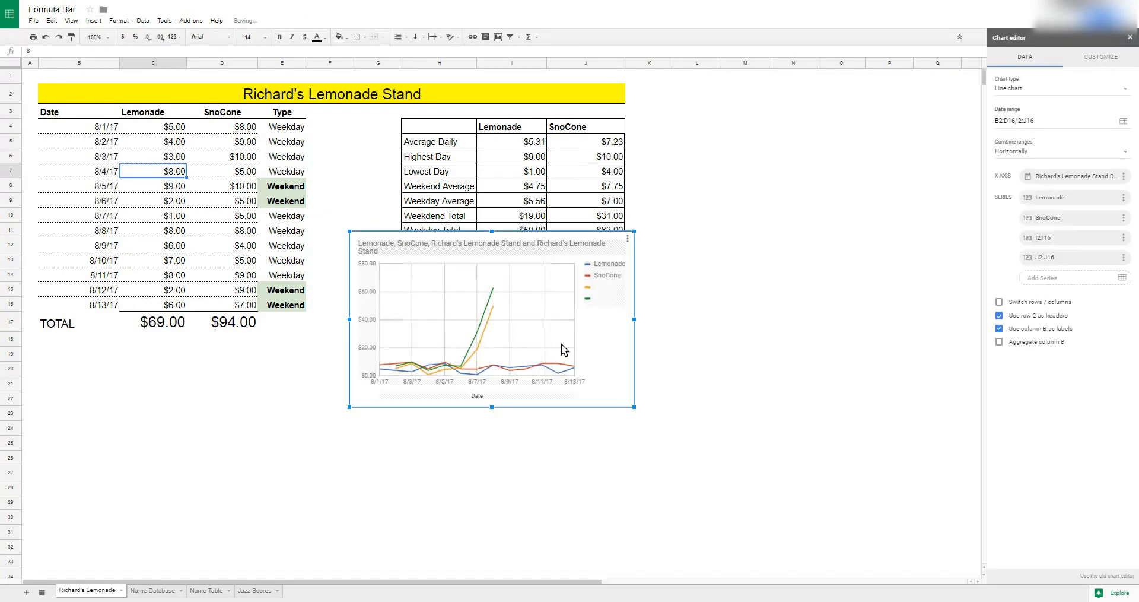
left_click_drag(635, 407, 831, 495)
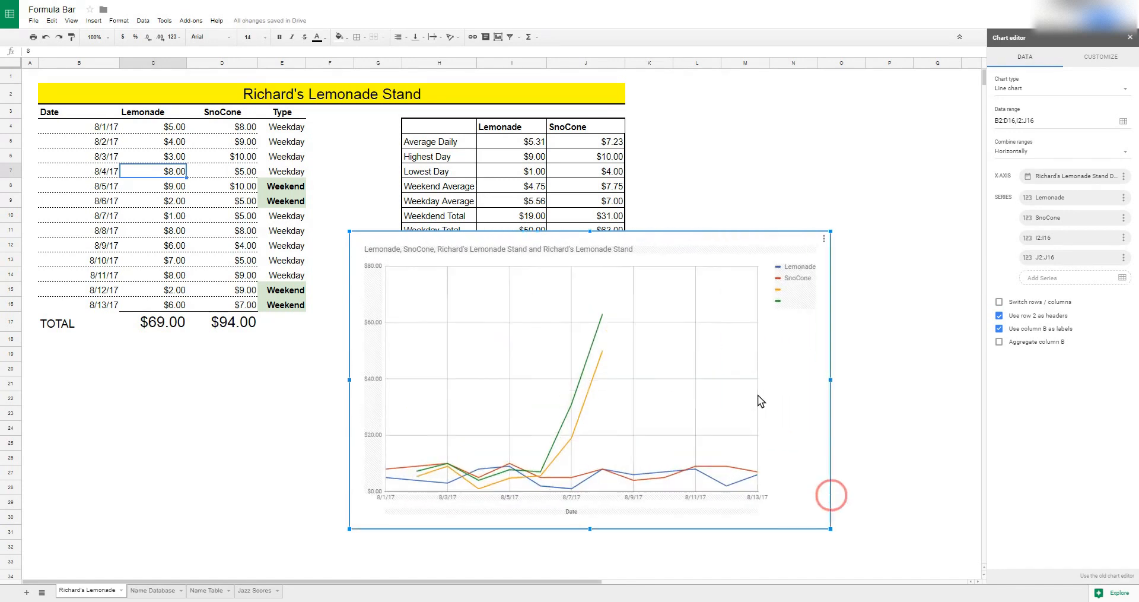
left_click_drag(779, 365, 749, 361)
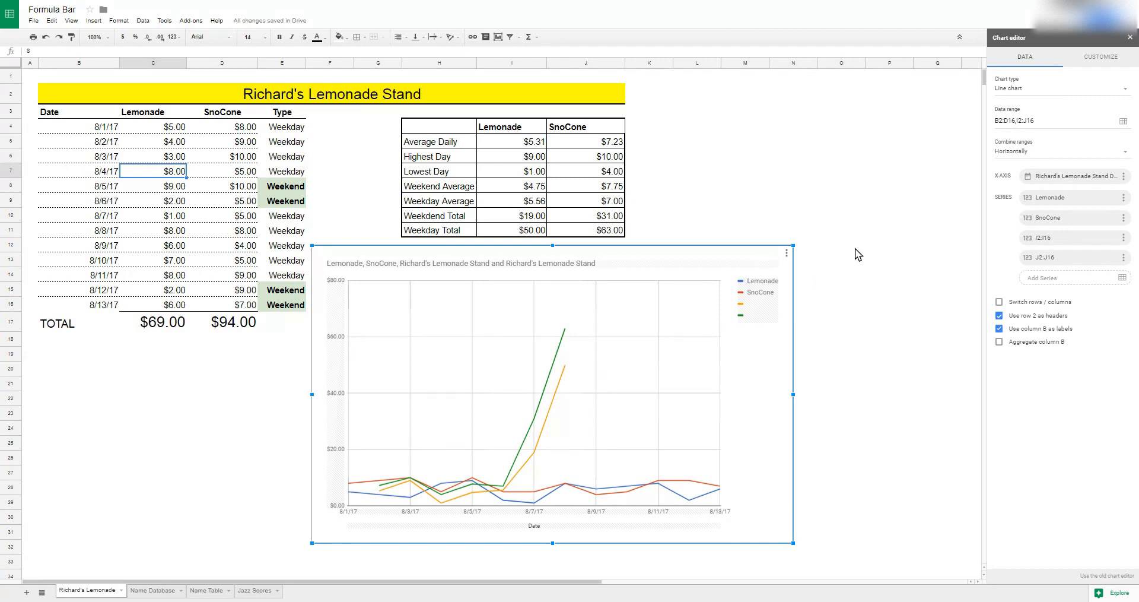
Step: Check the data range used for the chart's X-axis without changing it
left_click(1037, 115)
left_click(1123, 177)
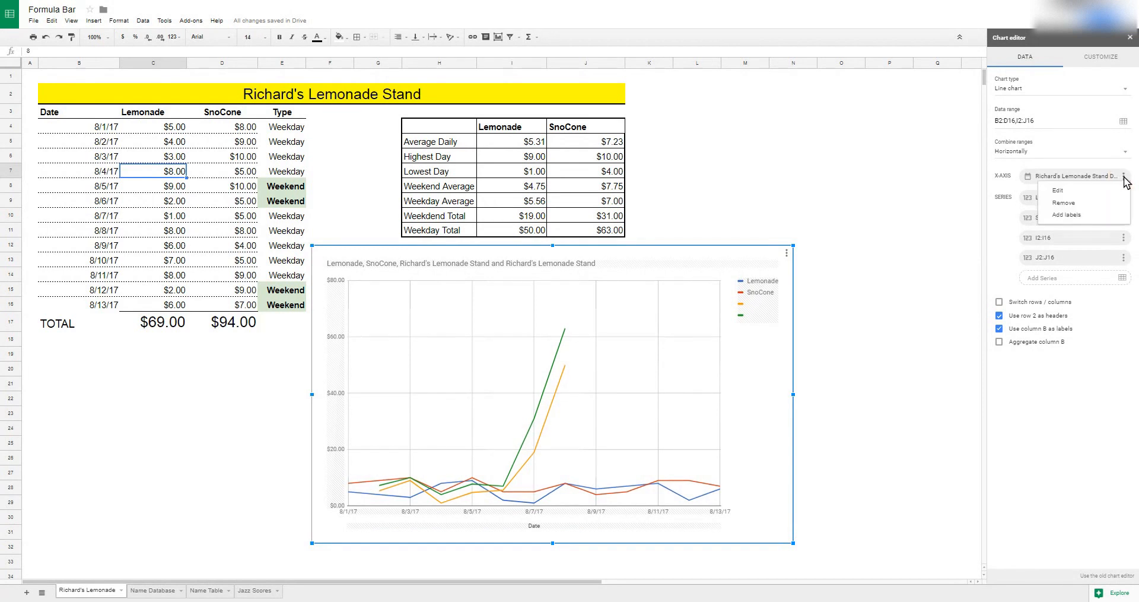
left_click(1089, 190)
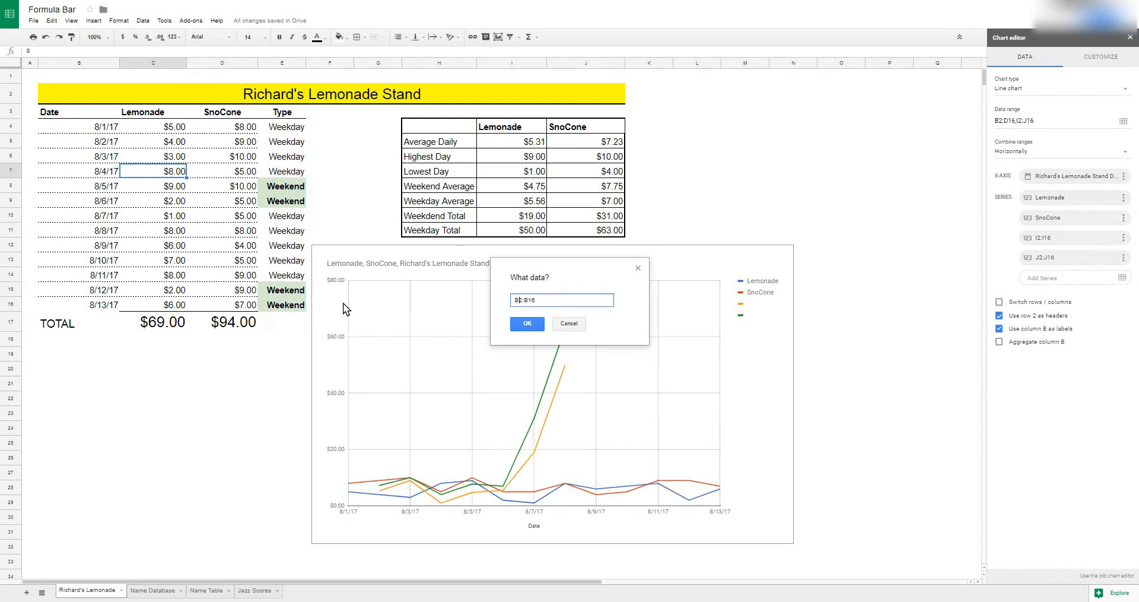
left_click(638, 268)
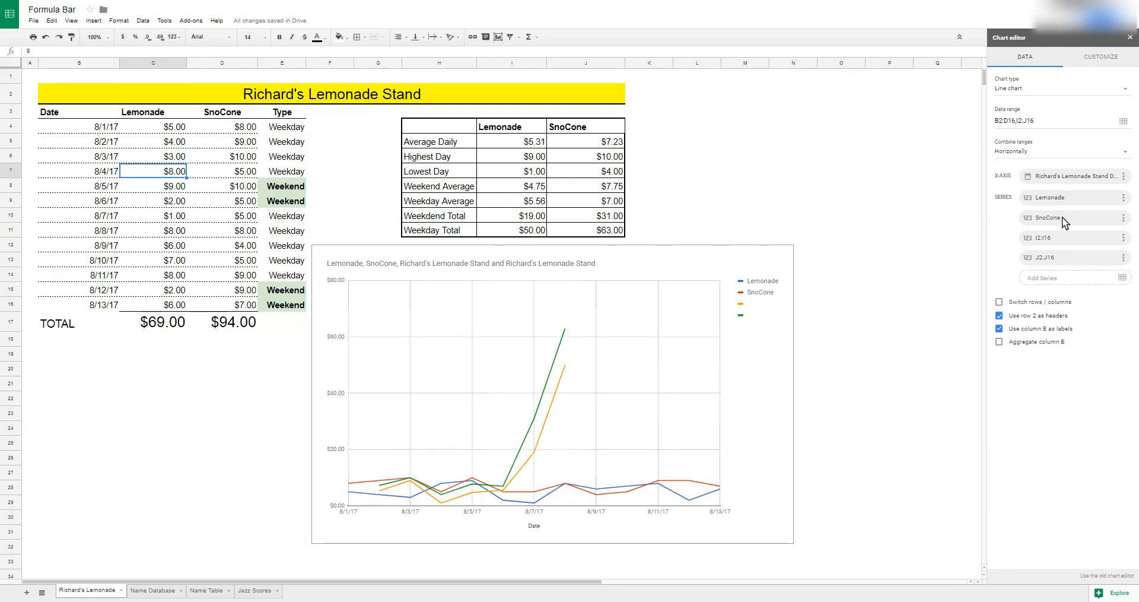
Step: Remove the I2:I16 and J2:J16 series from the chart
left_click(1124, 238)
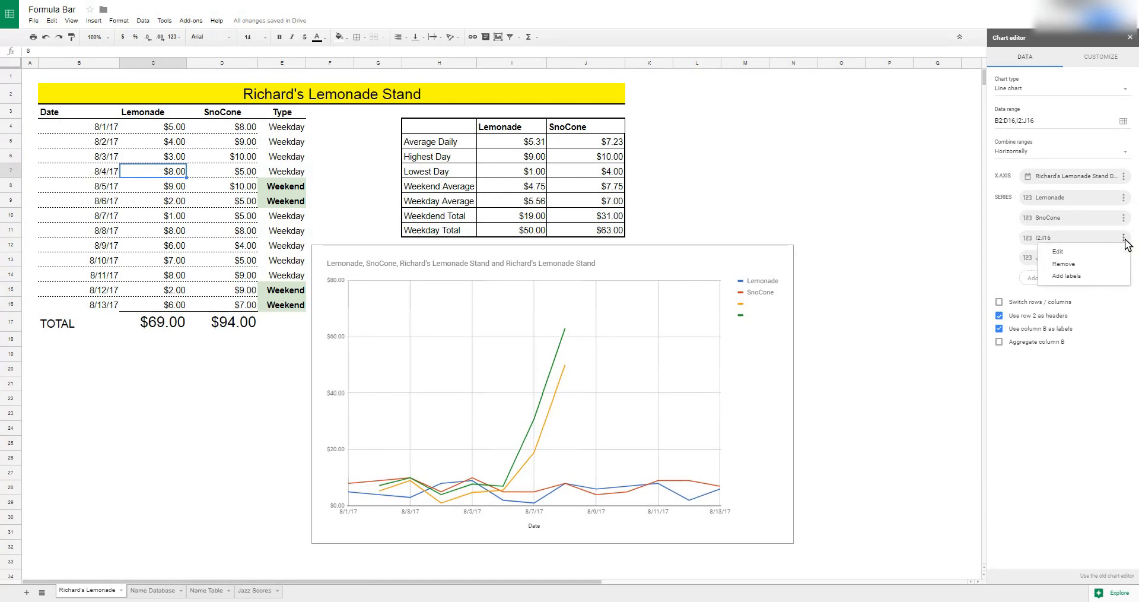
left_click(1093, 263)
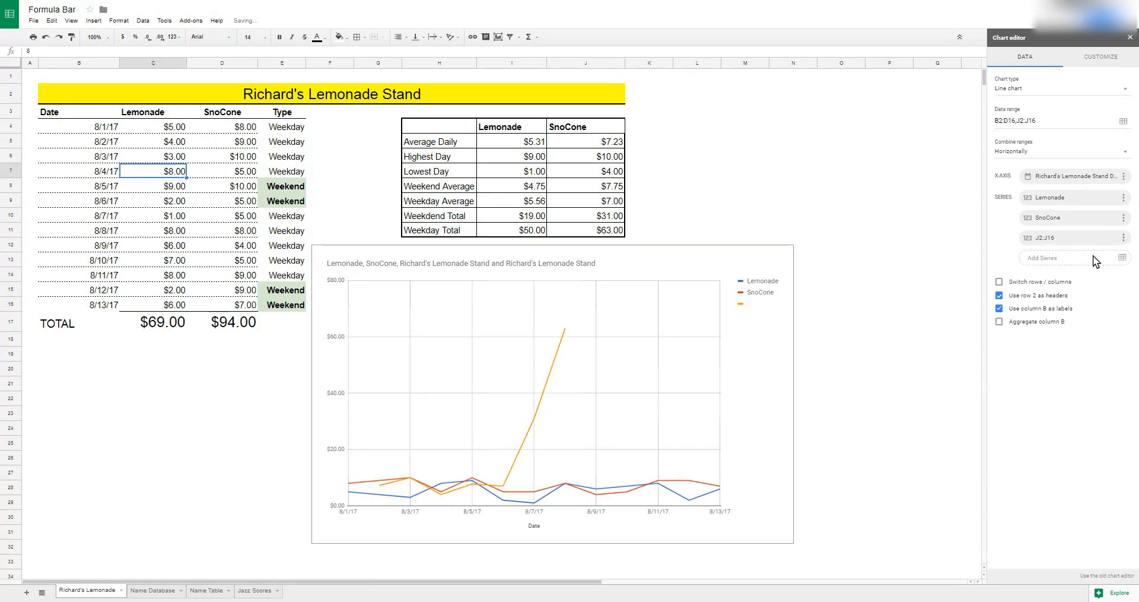
left_click(1123, 237)
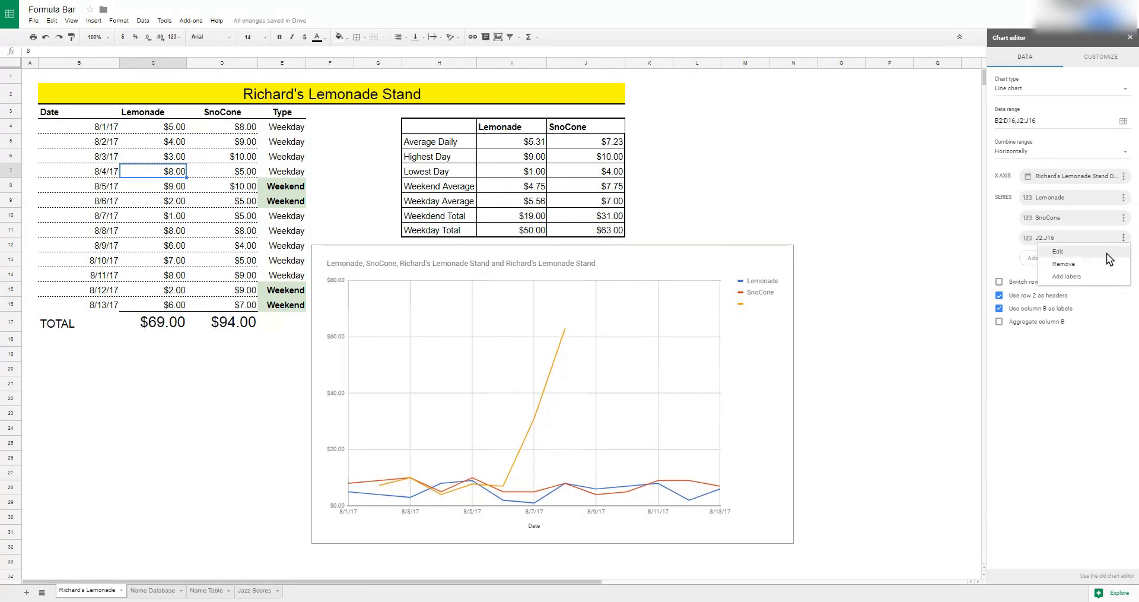
left_click(1085, 265)
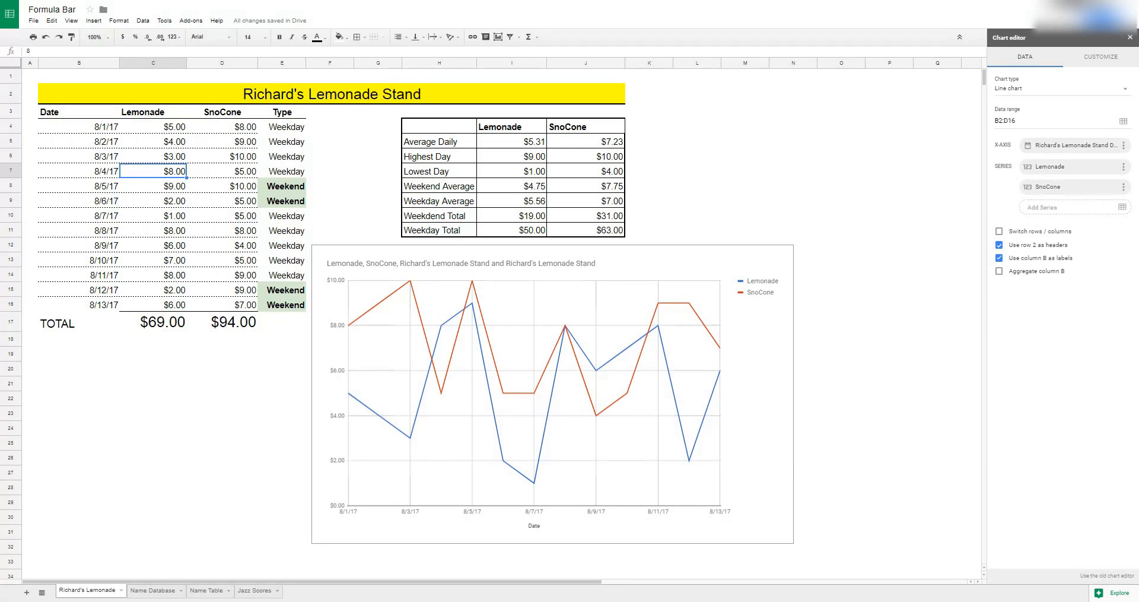
Step: Delete the line chart from the sheet
left_click(747, 333)
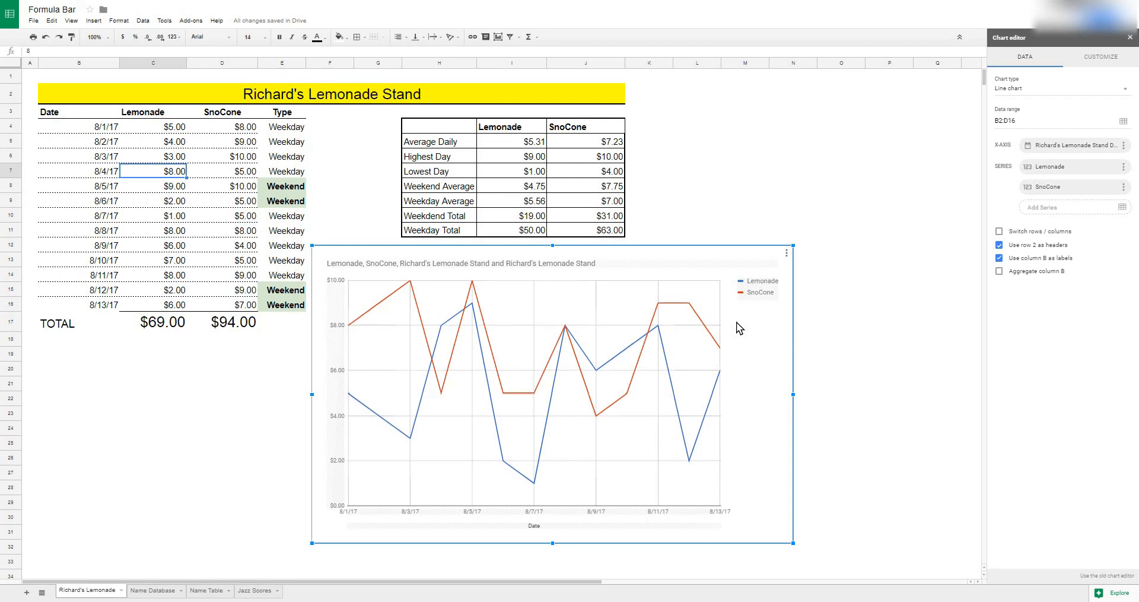
key("Delete")
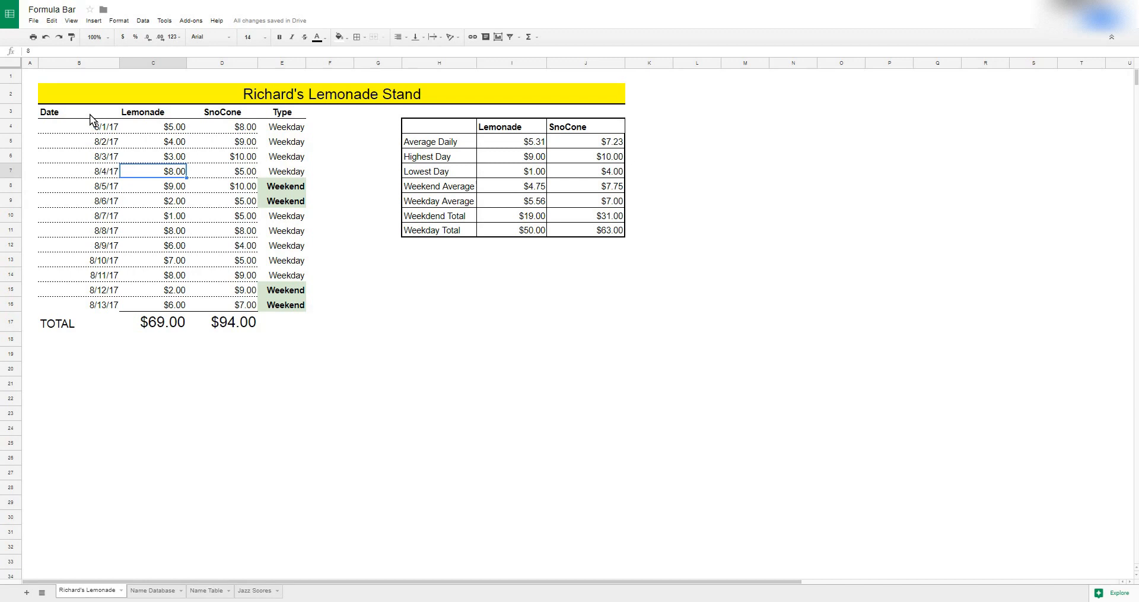
Step: Insert a chart based on the Date column B3:B16 and place it below the summary table
left_click_drag(90, 114, 91, 307)
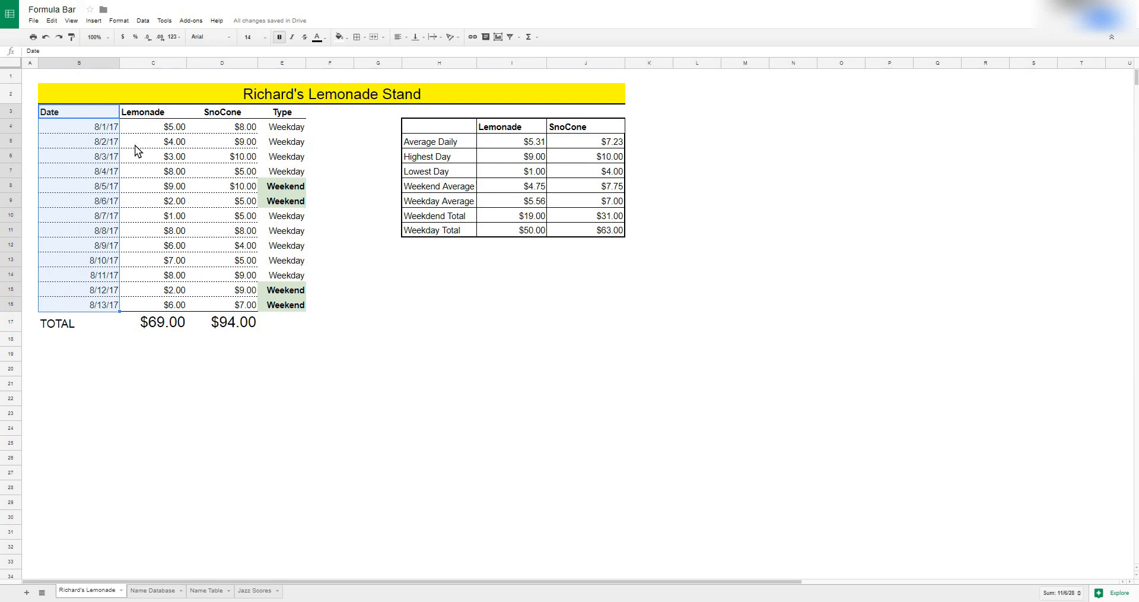
left_click(94, 20)
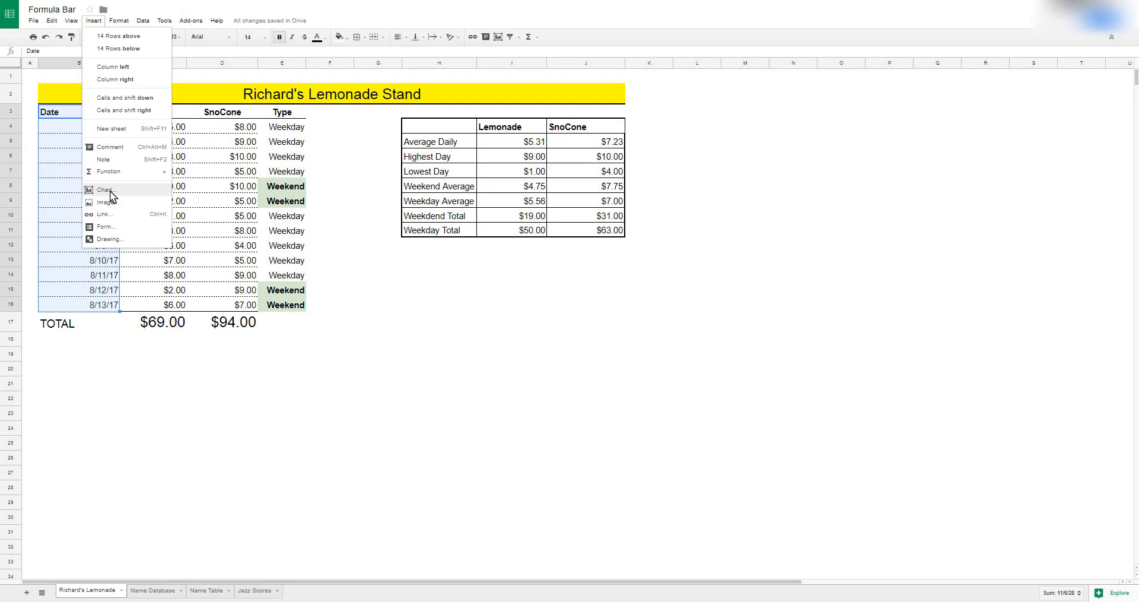
key("Escape")
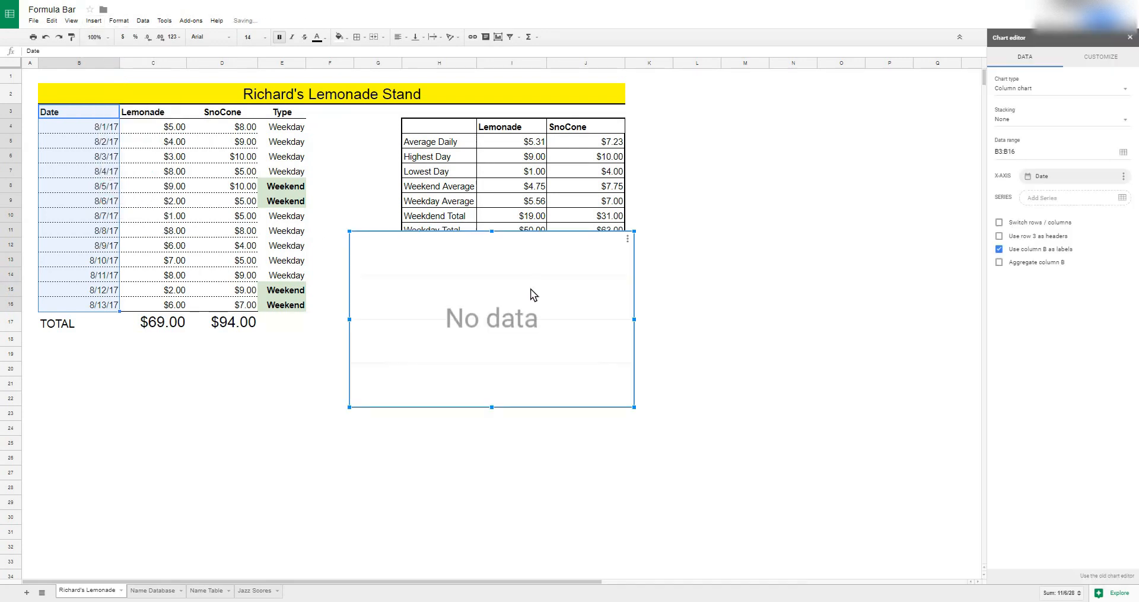
left_click_drag(581, 281, 579, 310)
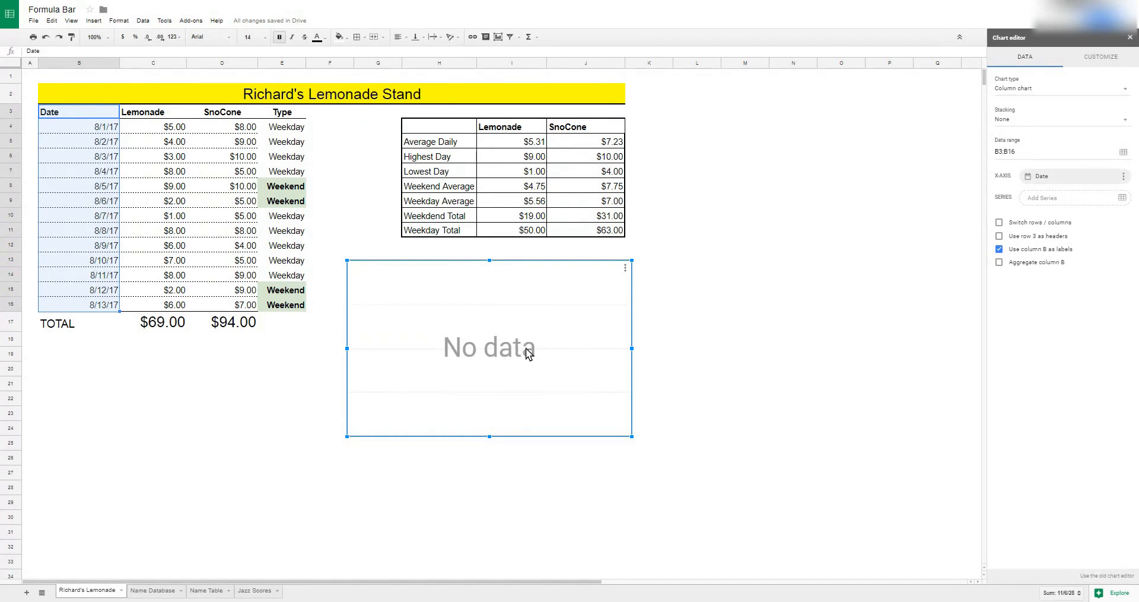
Step: Add the Lemonade column, C3:C16, to the chart as a series
left_click(1124, 198)
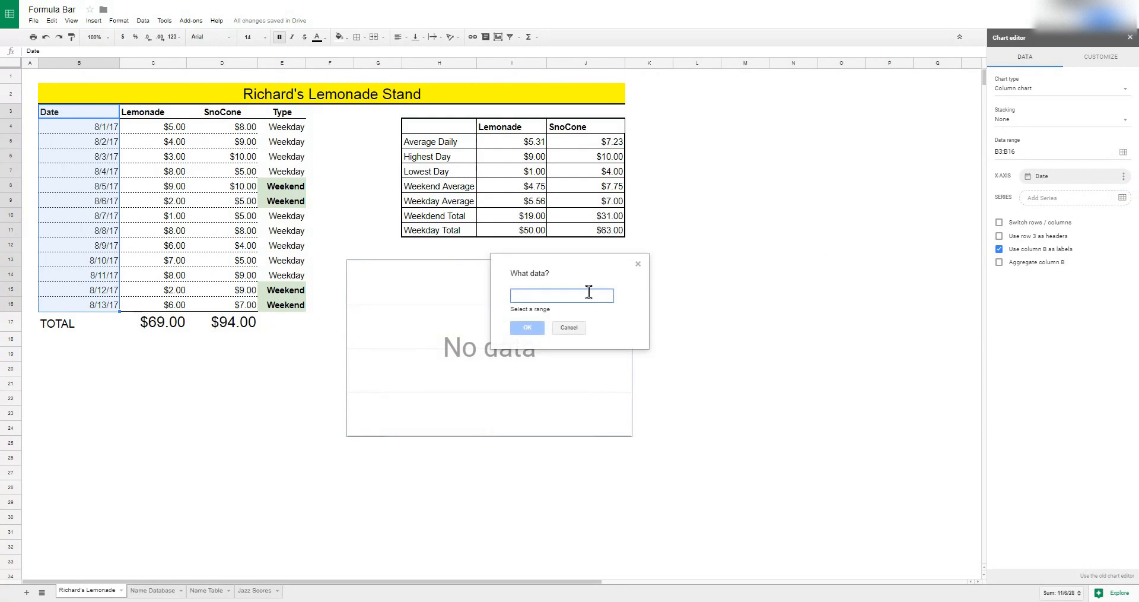
left_click_drag(162, 114, 172, 305)
left_click(537, 326)
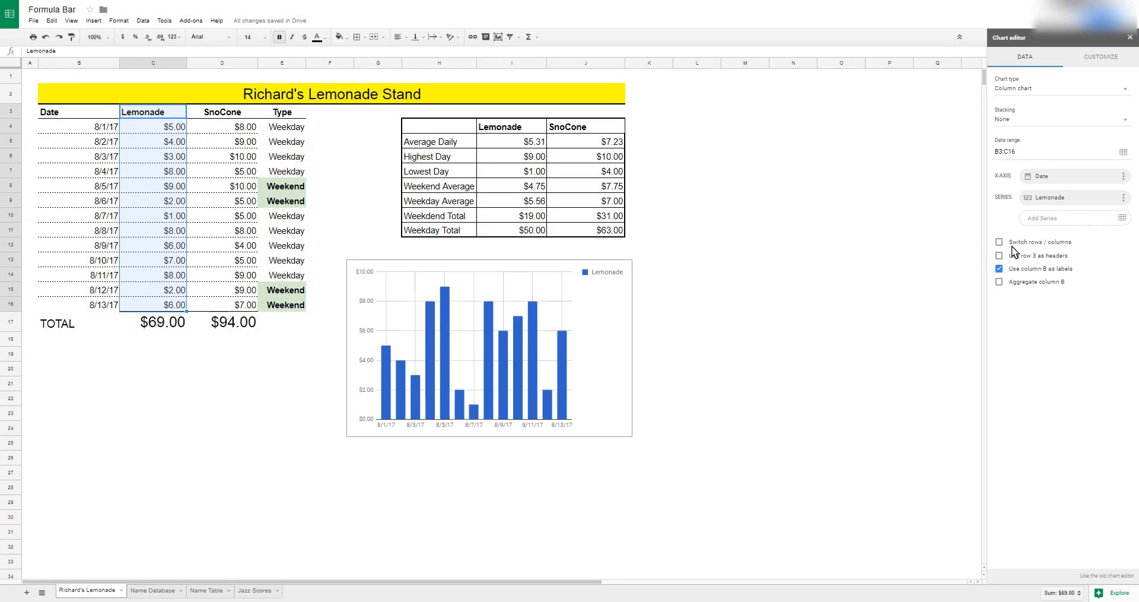
Step: Add the SnoCone column, D3:D16, to the chart as a second series
left_click(1122, 218)
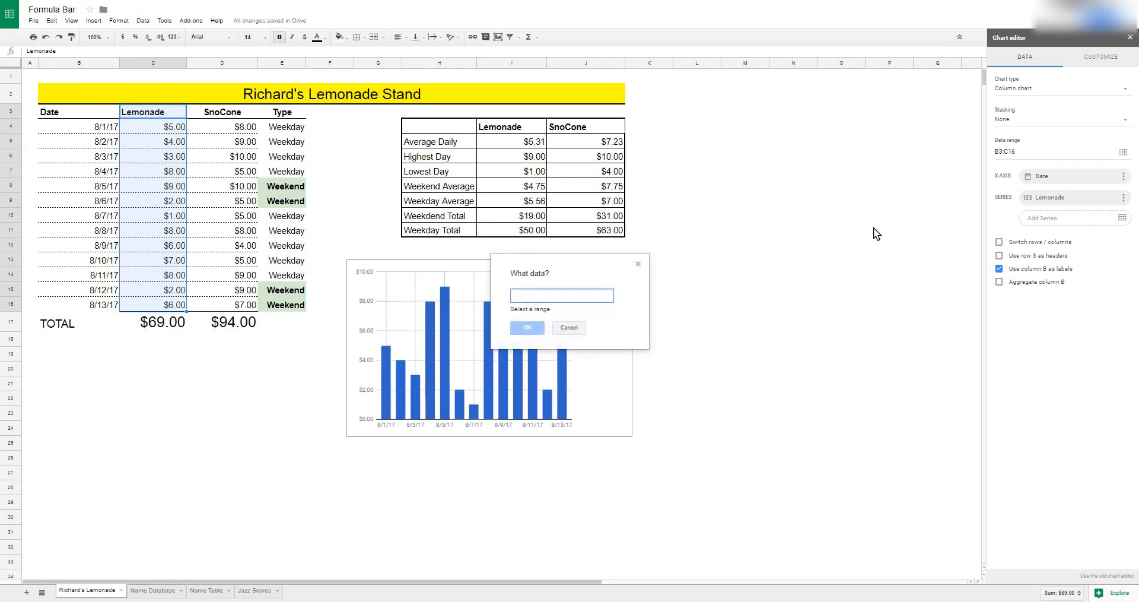
left_click(598, 293)
left_click_drag(240, 116, 240, 305)
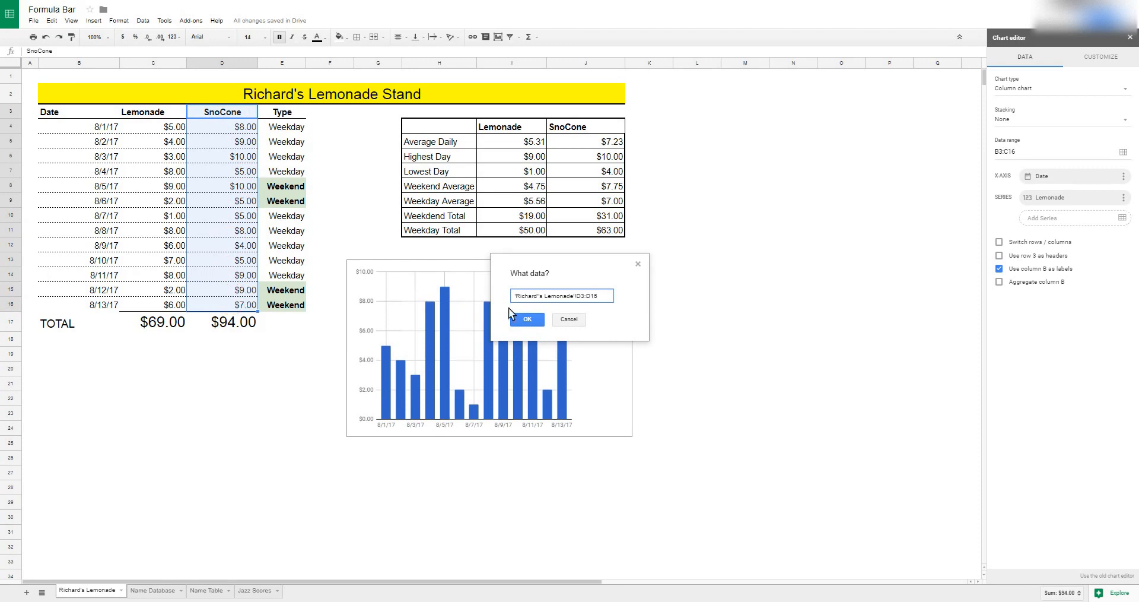
left_click(531, 321)
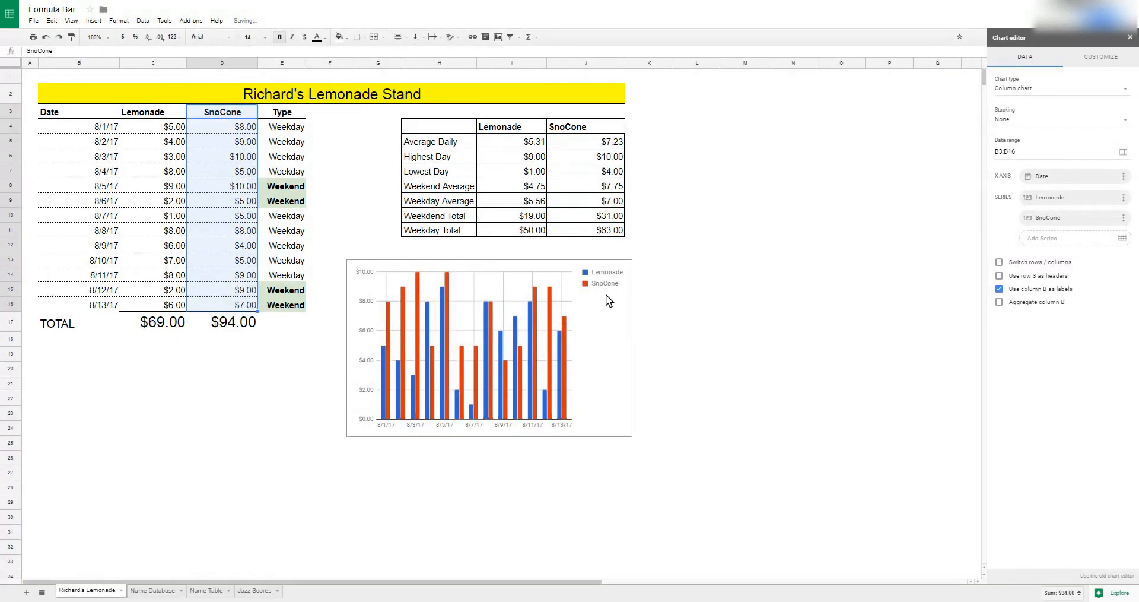
Step: Widen the chart and change its type to a line chart
left_click(621, 361)
left_click_drag(631, 348, 733, 348)
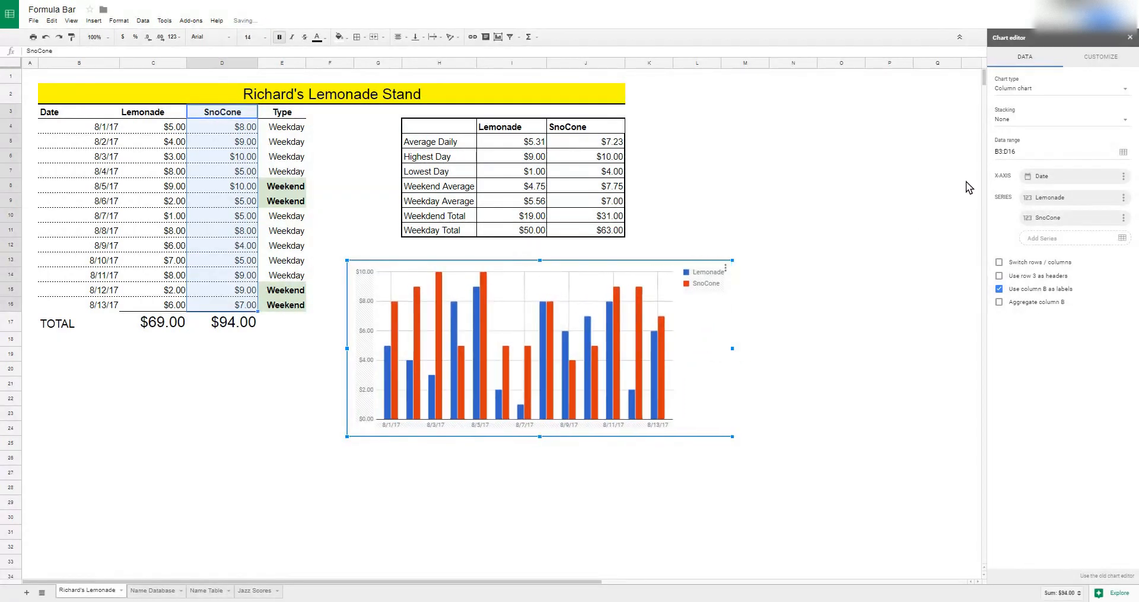
left_click(1125, 92)
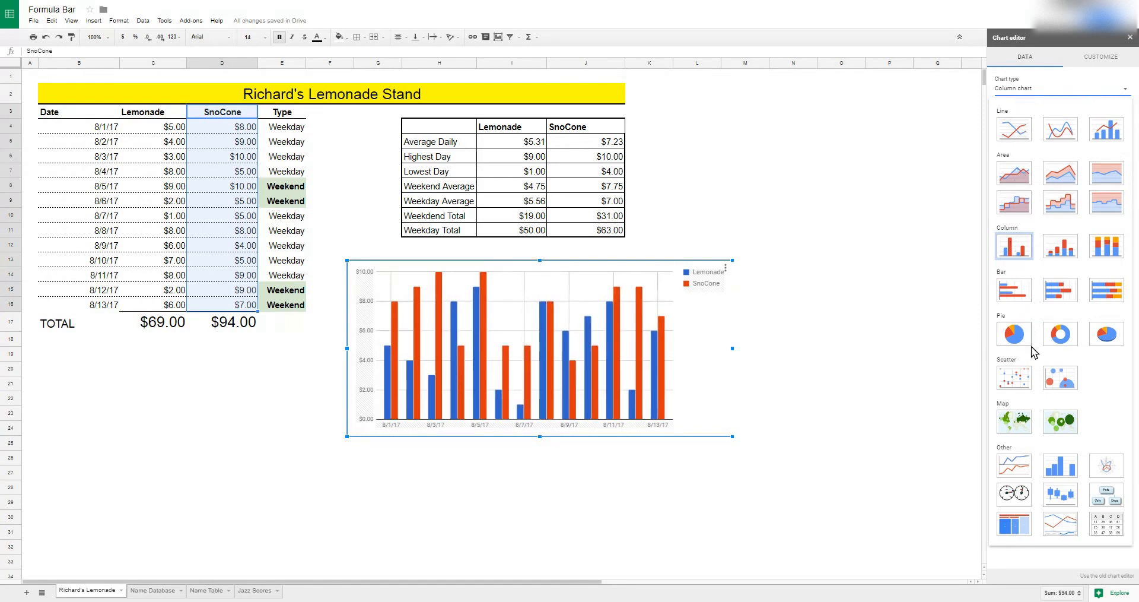
left_click(1016, 131)
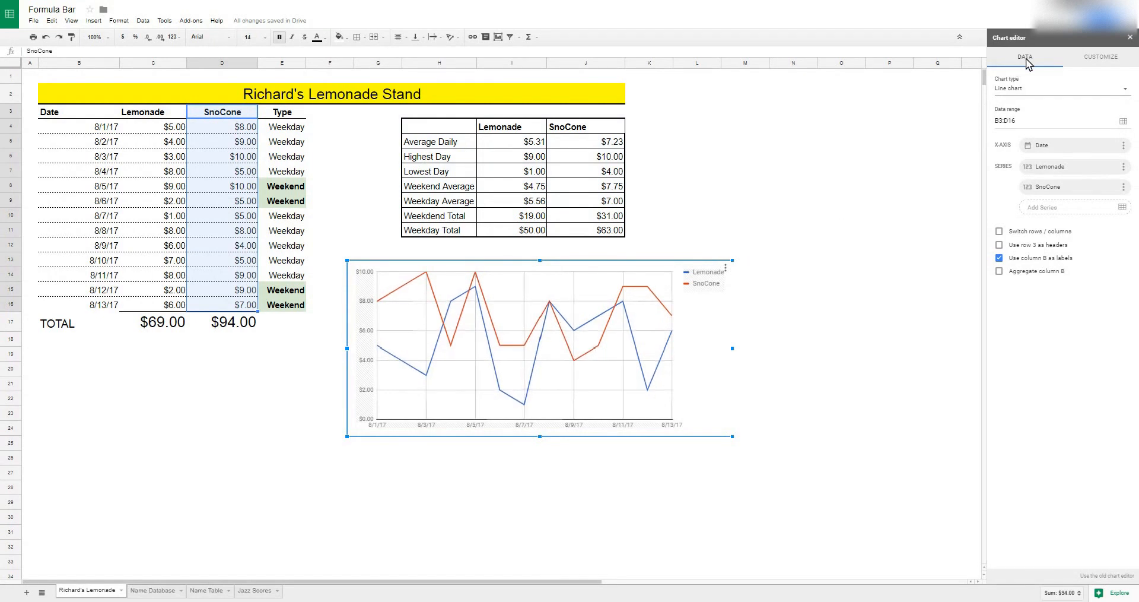
Step: Set the chart's background color to black
left_click(1088, 59)
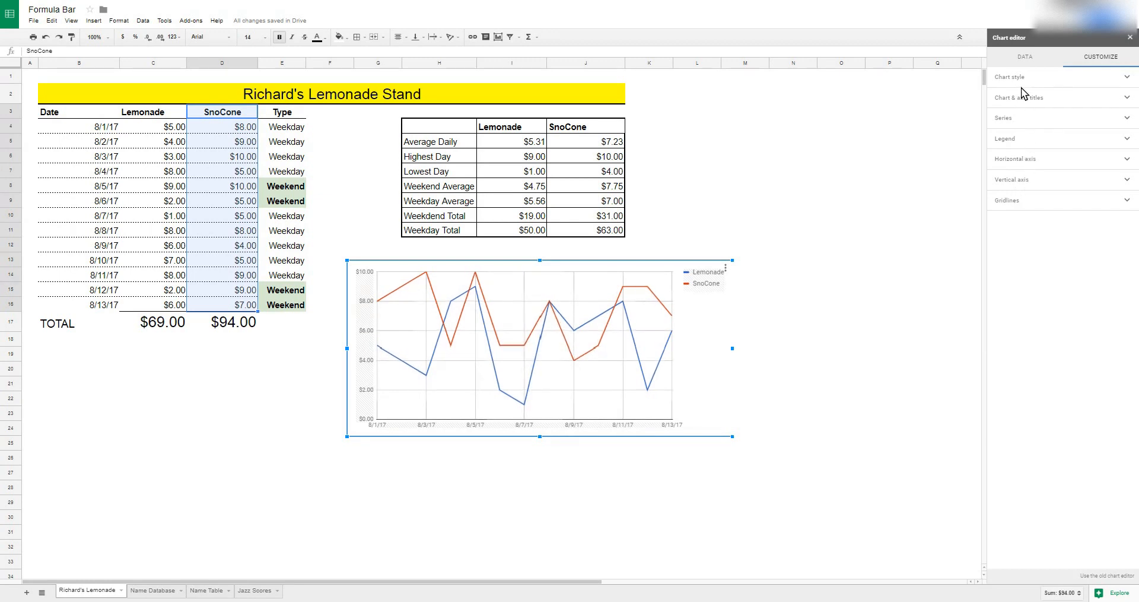
left_click(1127, 78)
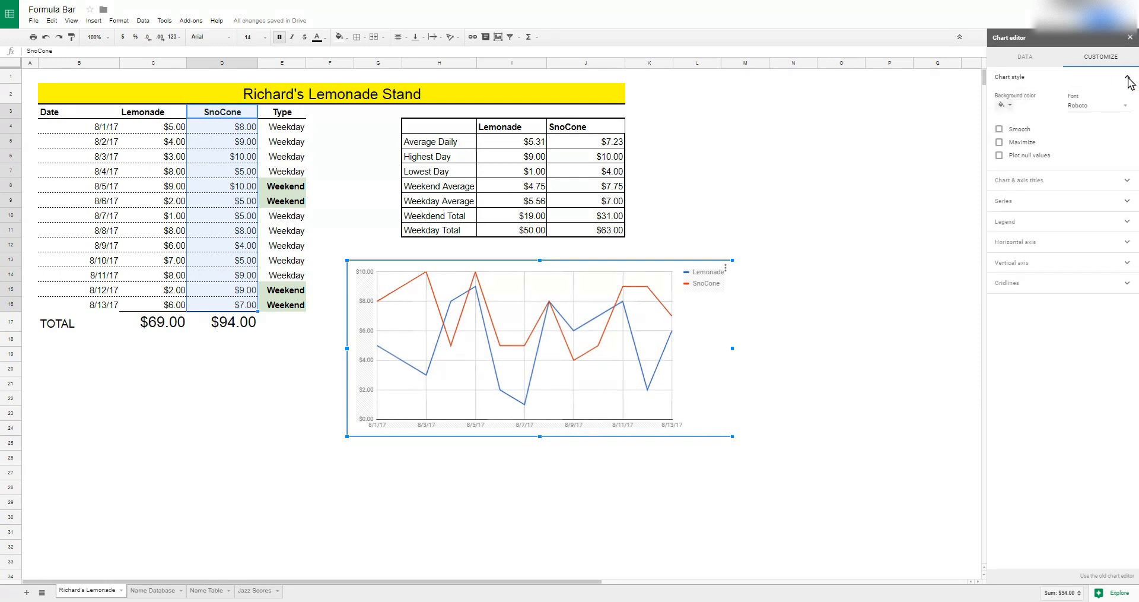
left_click(1011, 105)
left_click(1006, 135)
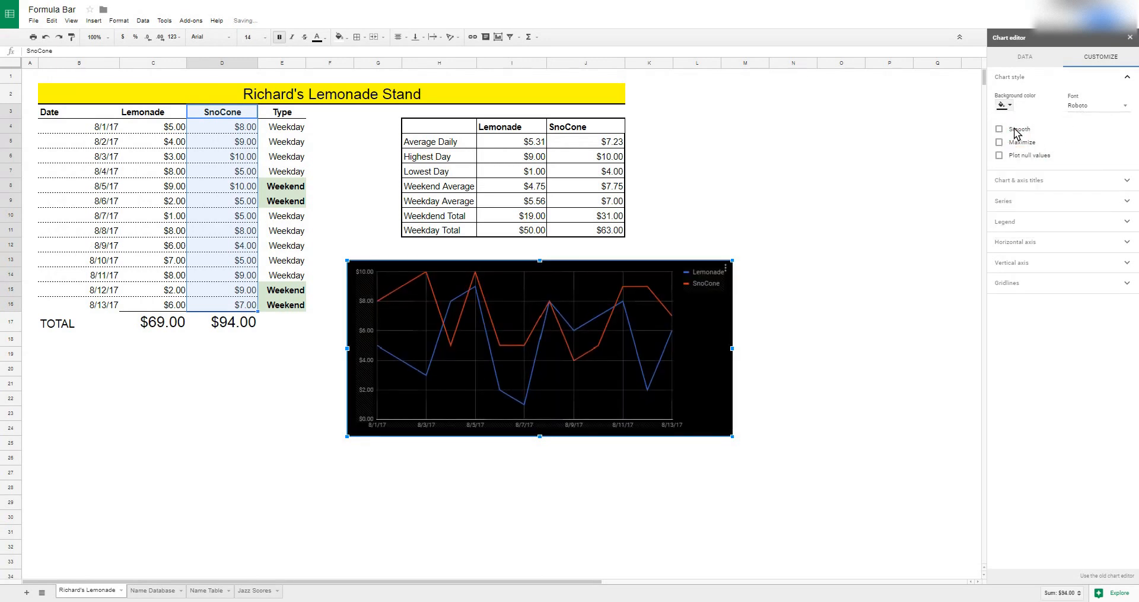
Step: Try the Smooth option on the chart lines and turn it back off
left_click(999, 129)
left_click(999, 128)
Step: Look through the chart and axis title settings, viewing the horizontal axis title and returning to the chart title
left_click(1066, 176)
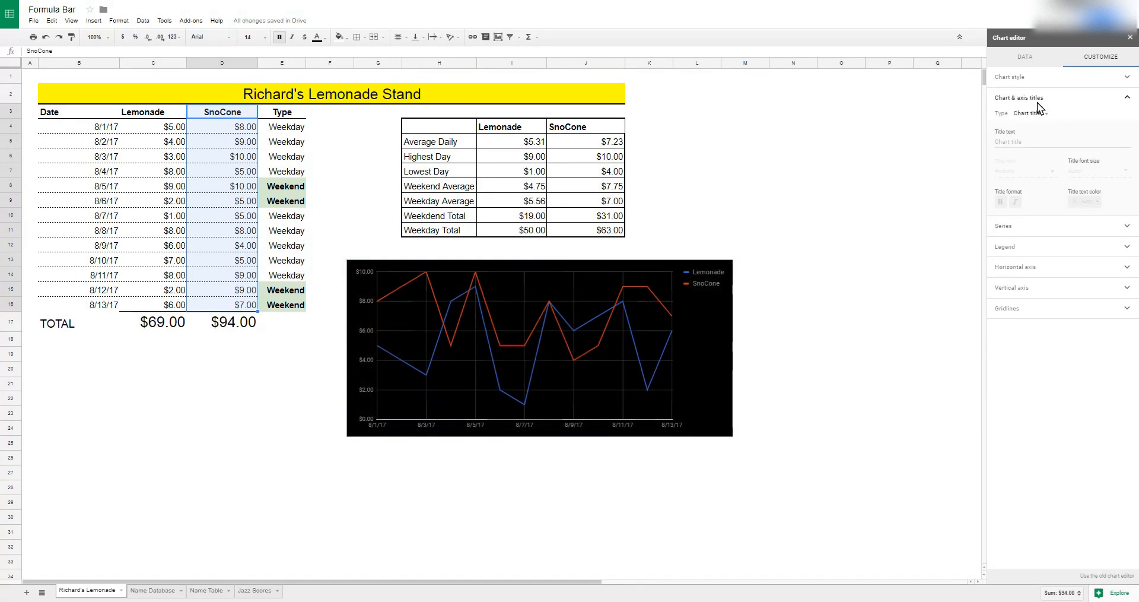
left_click(1035, 115)
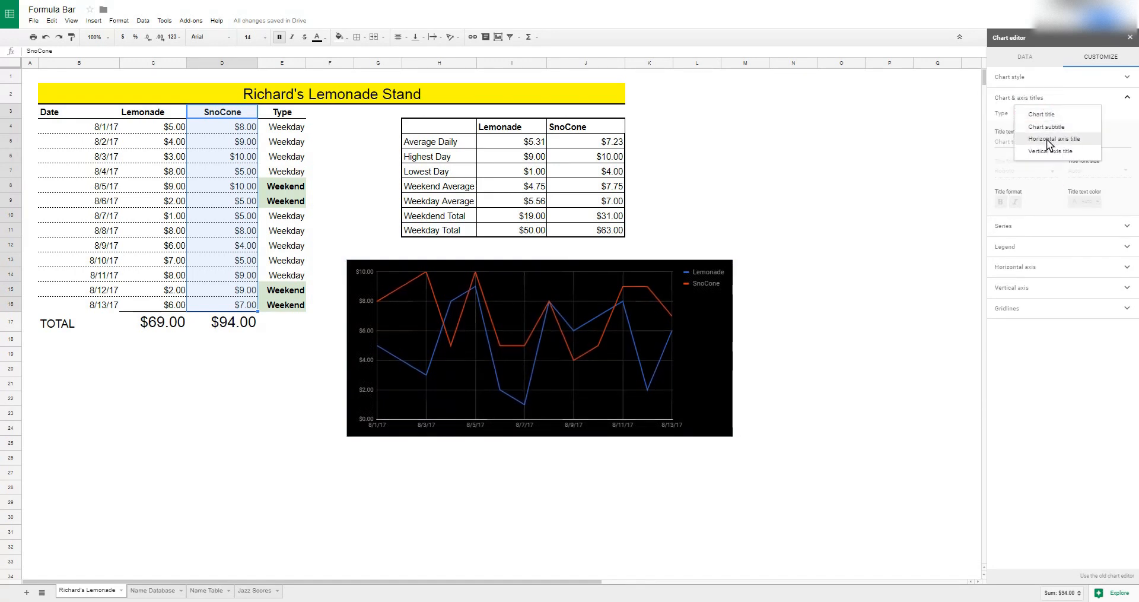
left_click(1048, 140)
left_click(1038, 113)
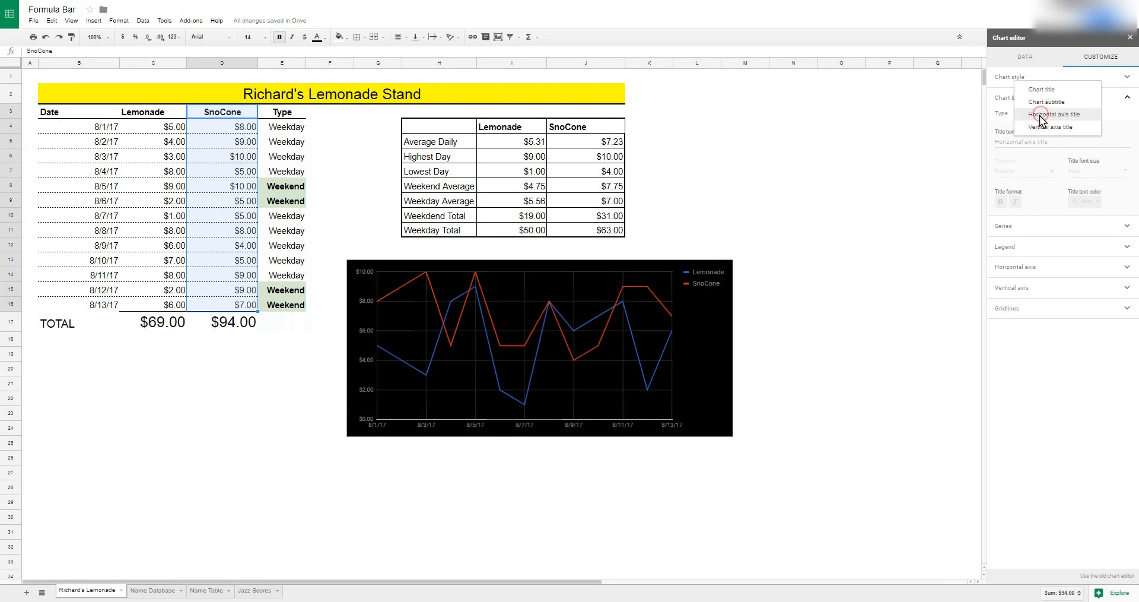
left_click(1034, 90)
Step: Set the point size to 7px for all series in the chart
left_click(1046, 226)
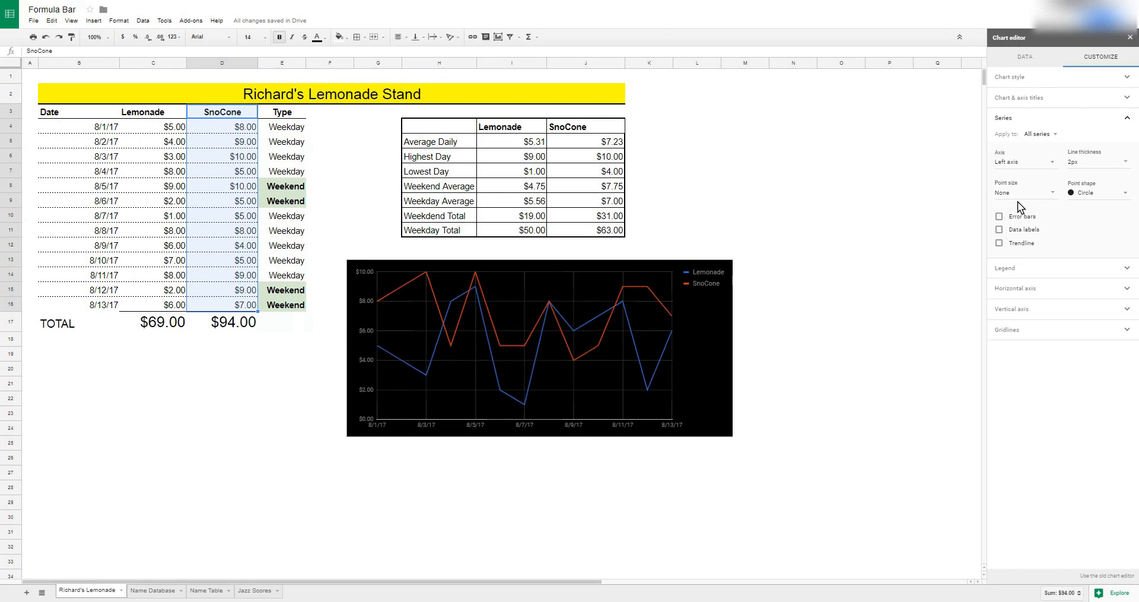
left_click(1051, 192)
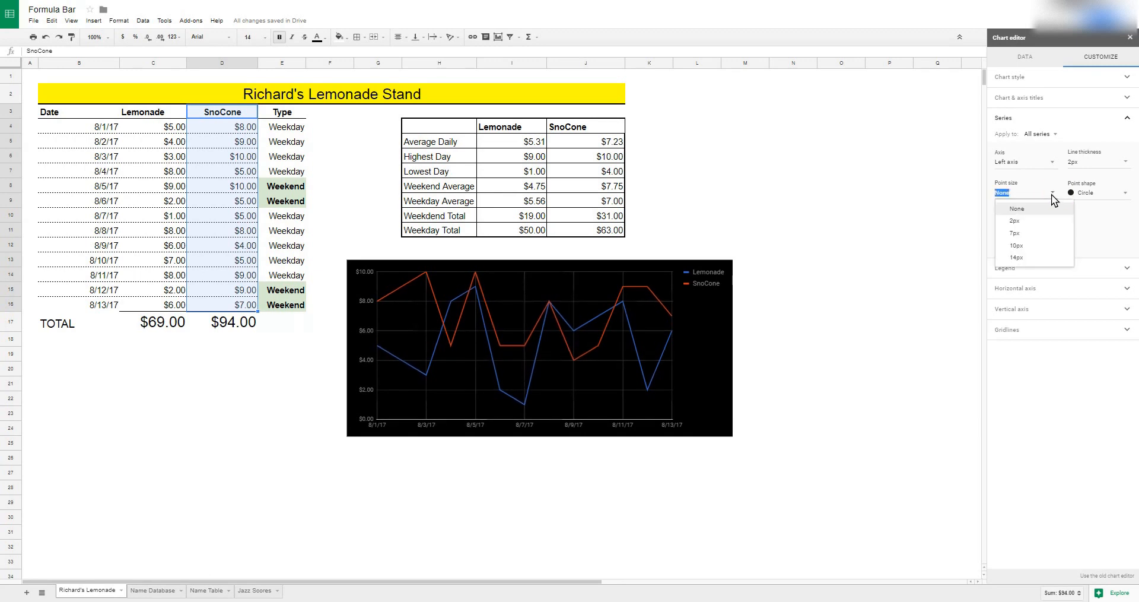
left_click(1015, 234)
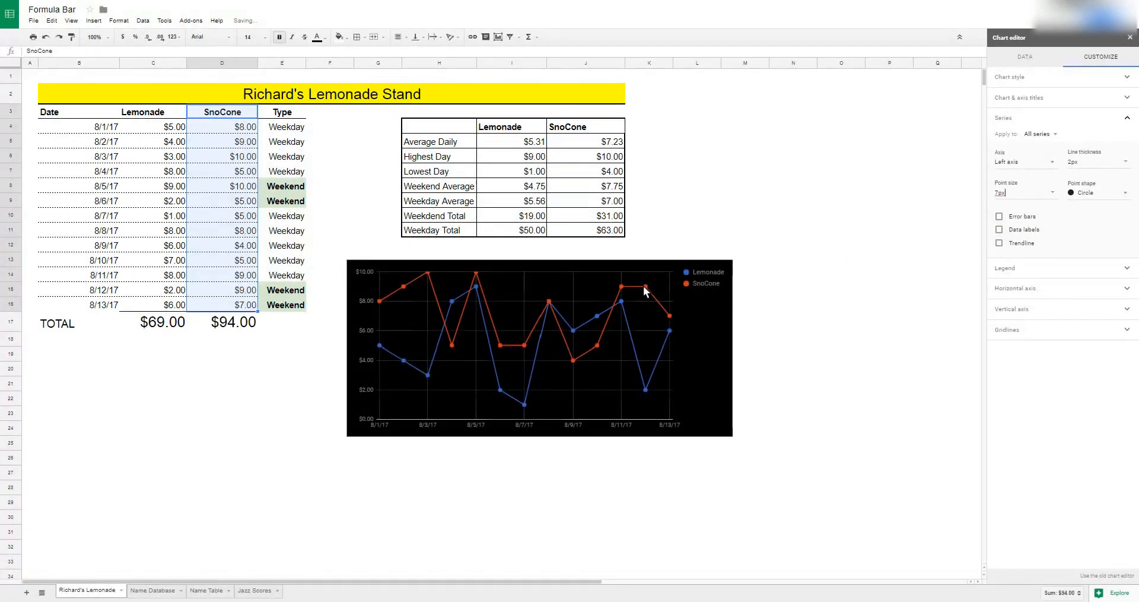